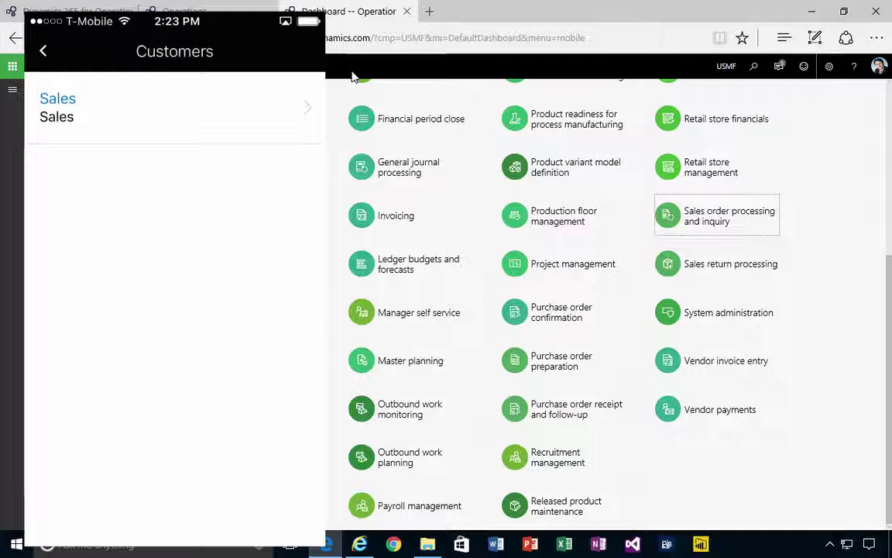
Close the mirrored iPhone window to bring back the Dynamics 365 web dashboard.
left_click(218, 5)
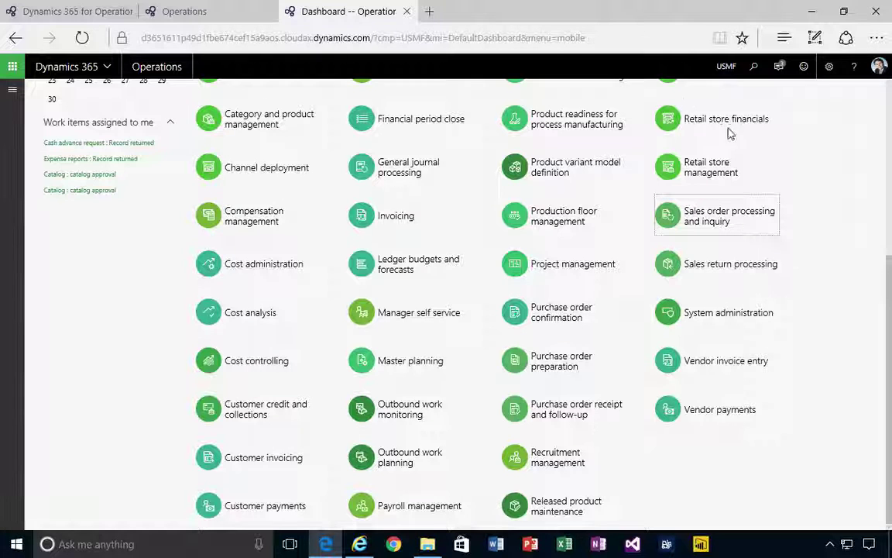
Confirm the address ends with &menu=mobile, then open Mobile app from the Settings menu.
left_click(629, 41)
left_click(629, 42)
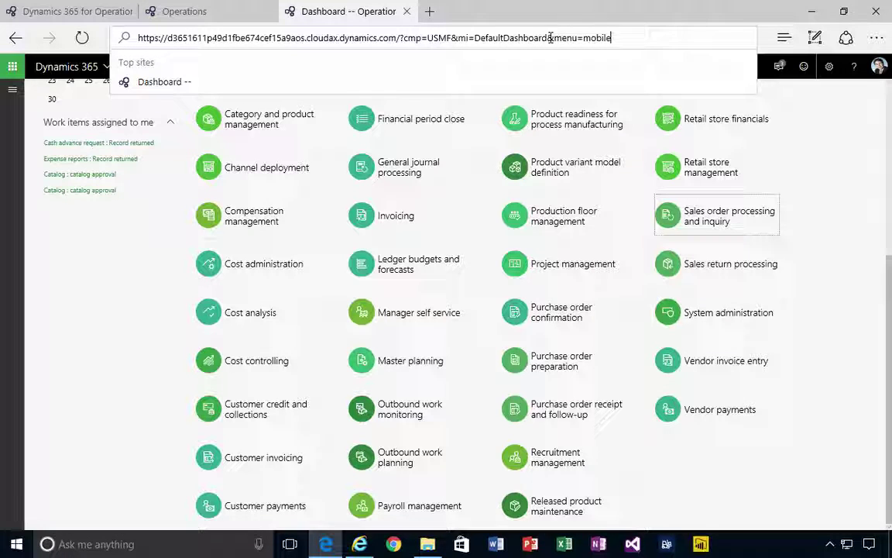
left_click_drag(548, 38, 619, 42)
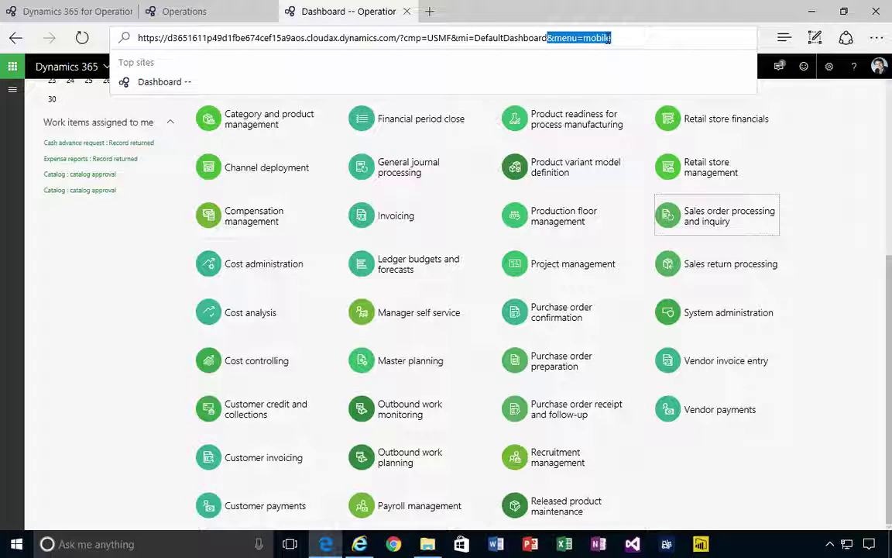
left_click(830, 71)
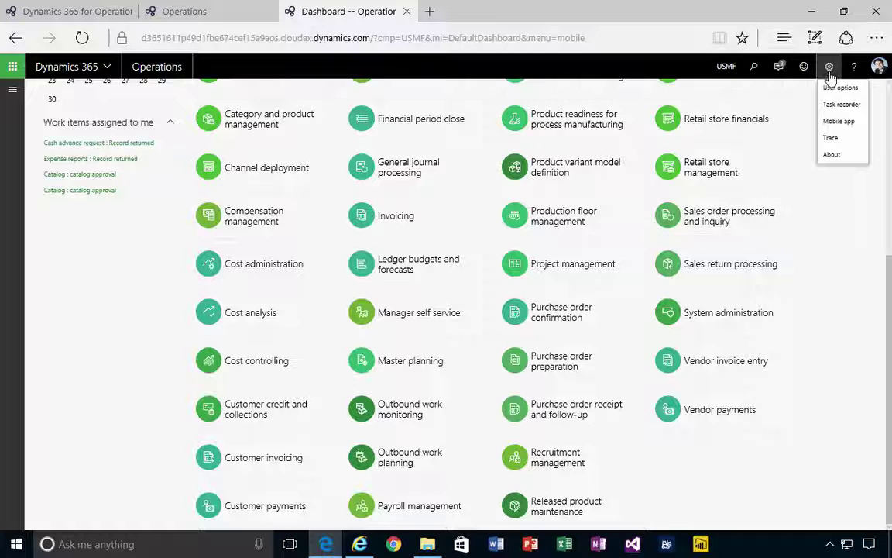
left_click(840, 121)
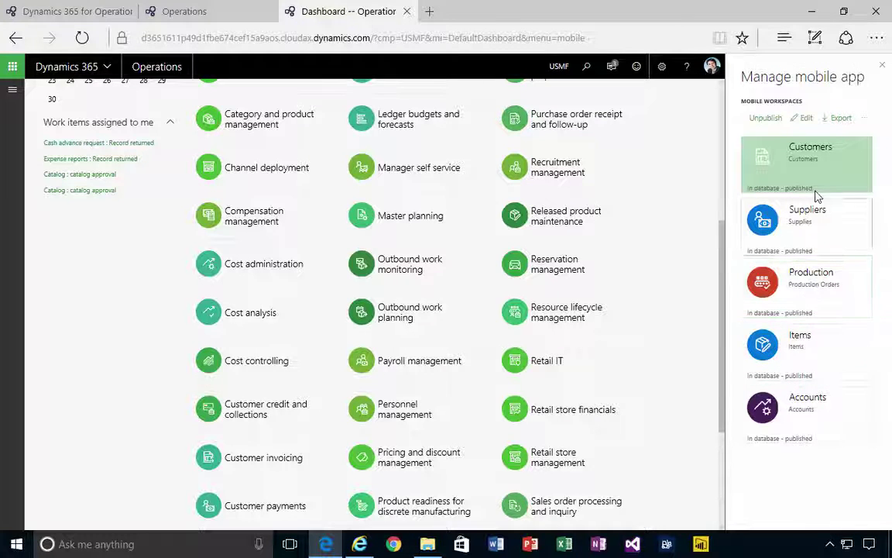
Edit the Customers workspace and add a page titled Customers with description Customer.
left_click(803, 118)
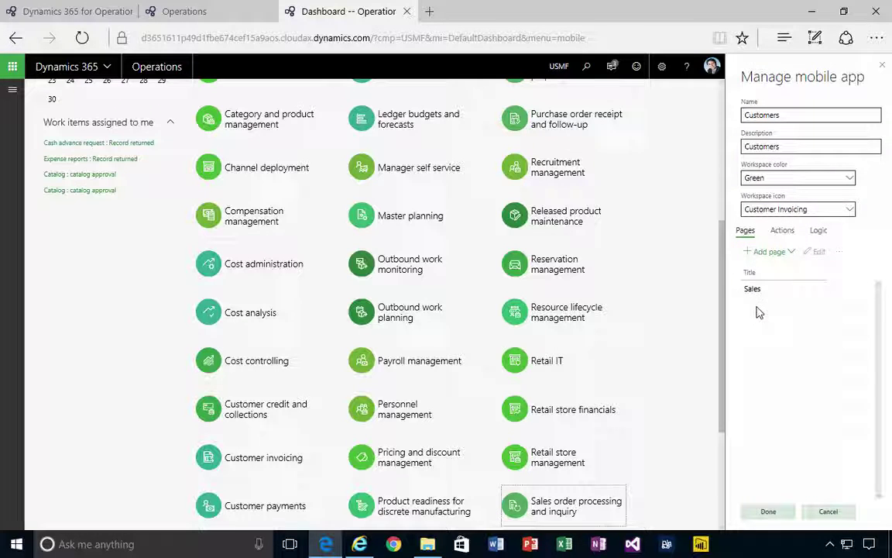
left_click(779, 258)
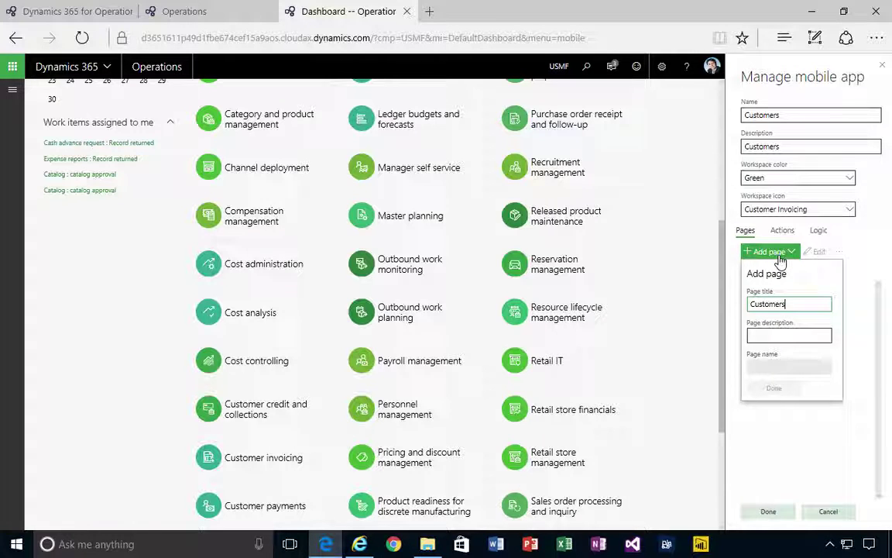
key("Tab")
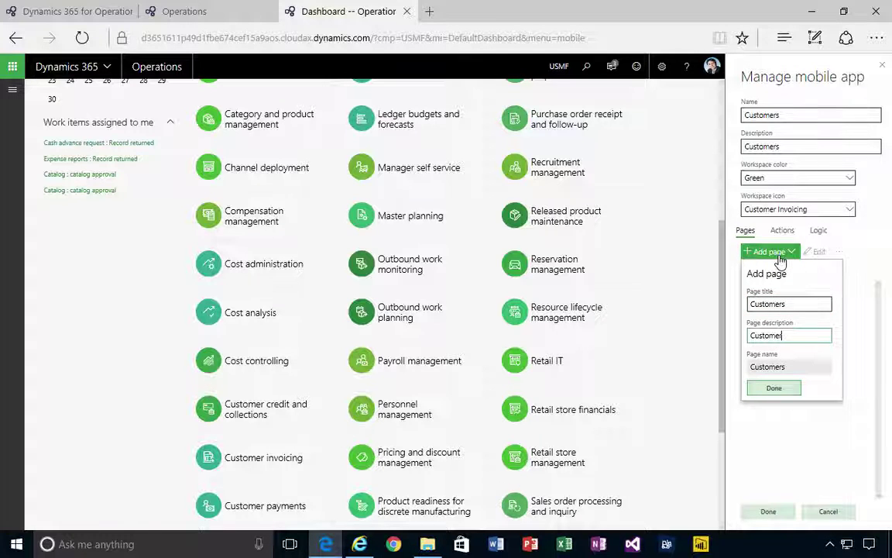
left_click(777, 388)
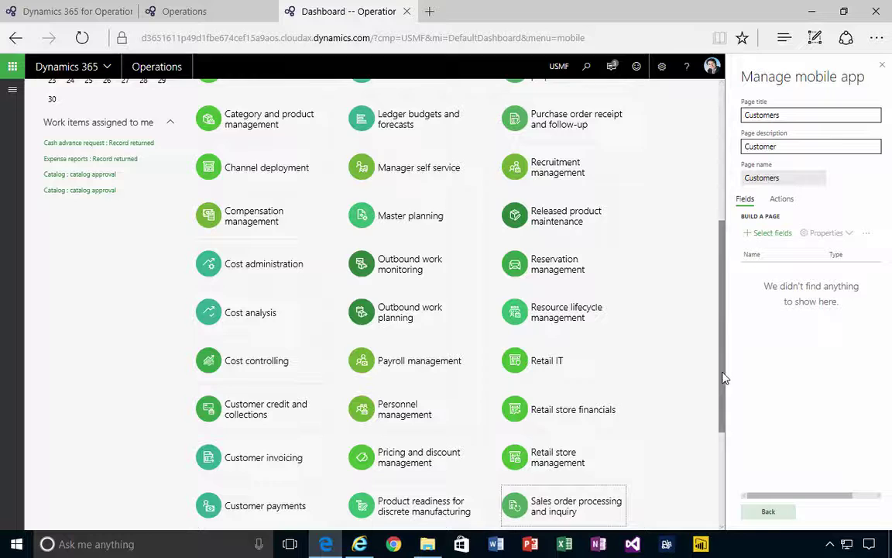
left_click_drag(726, 390, 733, 450)
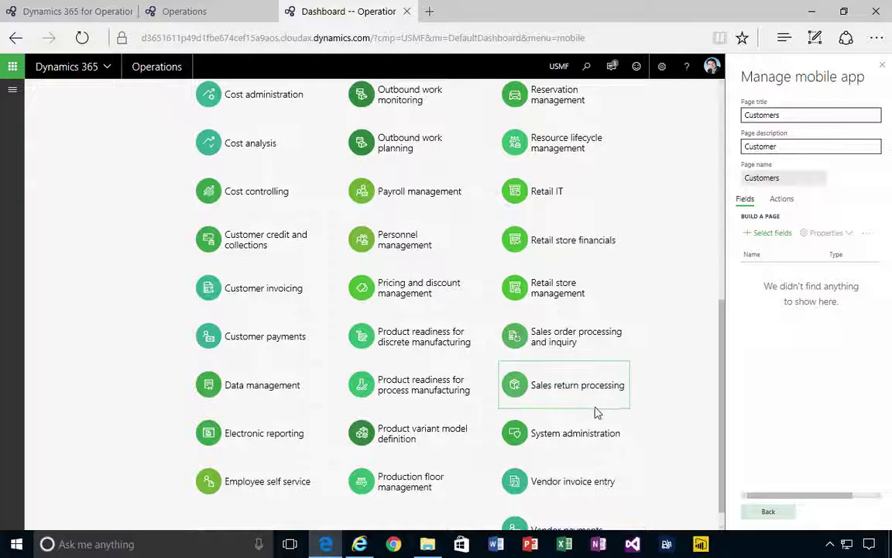
From All customers, pick Account, Name, Customer group, Currency and Telephone as the page's fields.
left_click(568, 342)
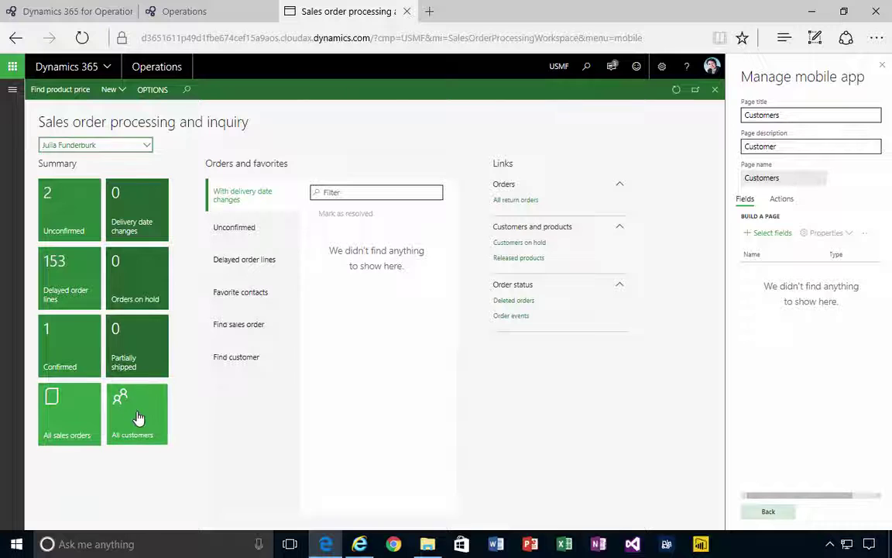
left_click(172, 441)
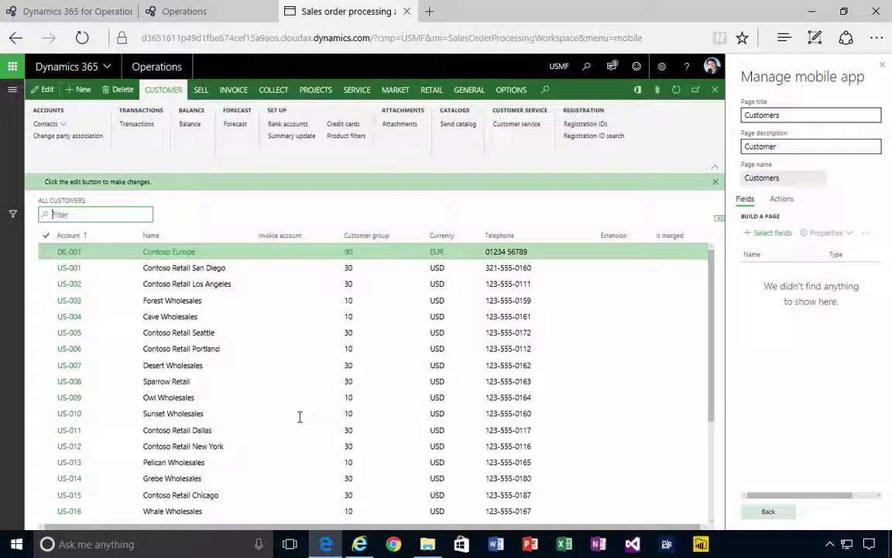
left_click(773, 233)
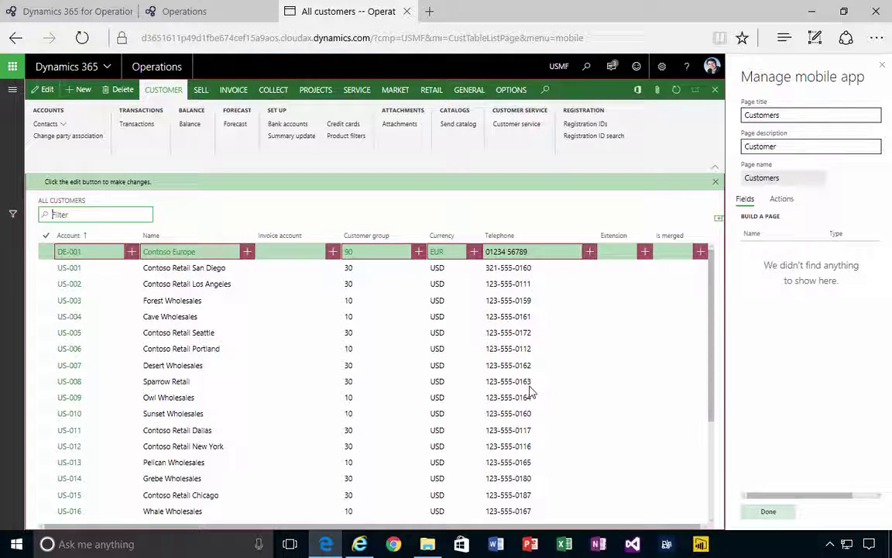
left_click(131, 252)
left_click(246, 254)
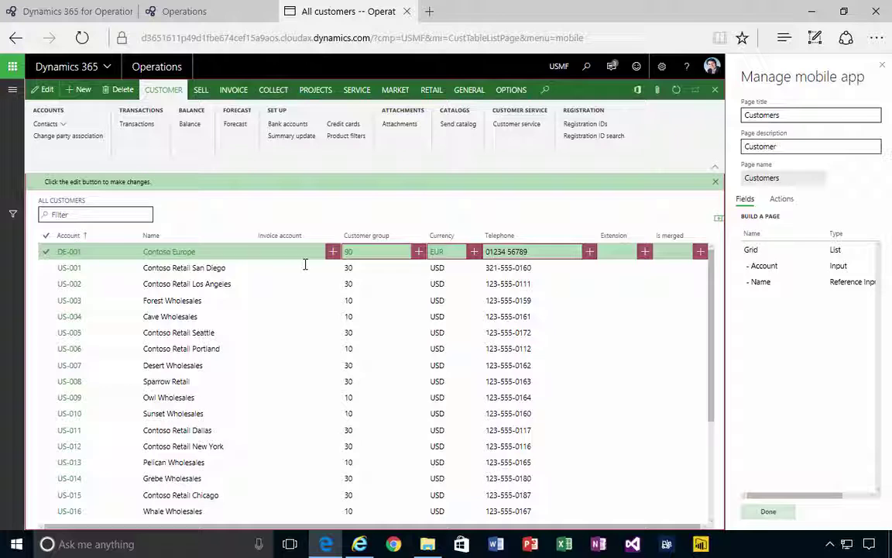
left_click(418, 252)
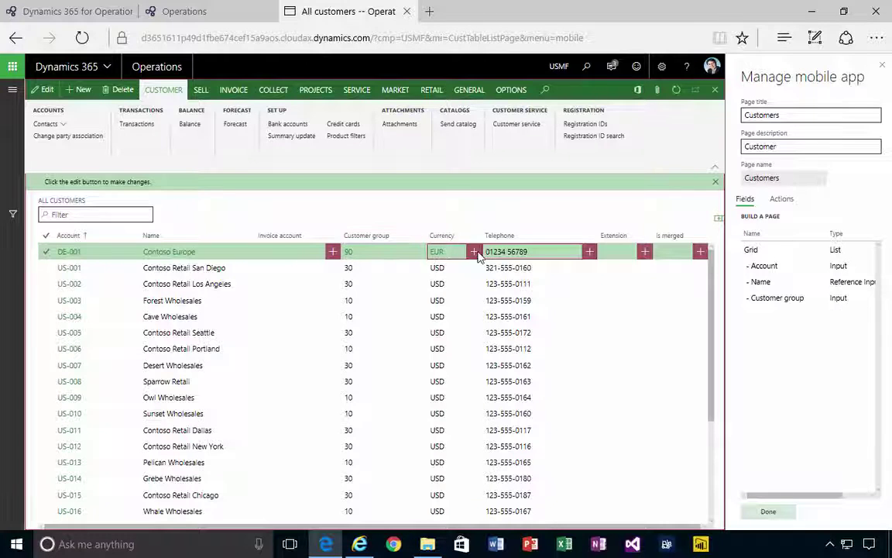
left_click(590, 252)
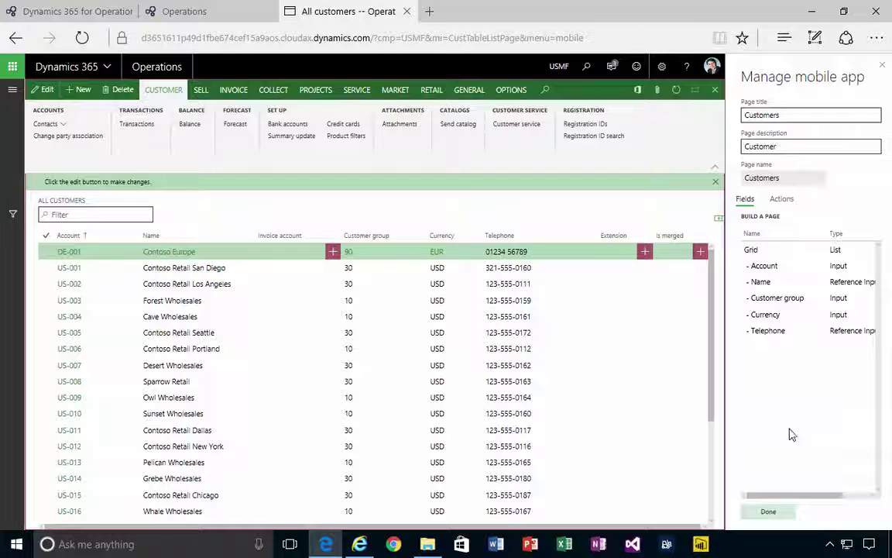
left_click(774, 512)
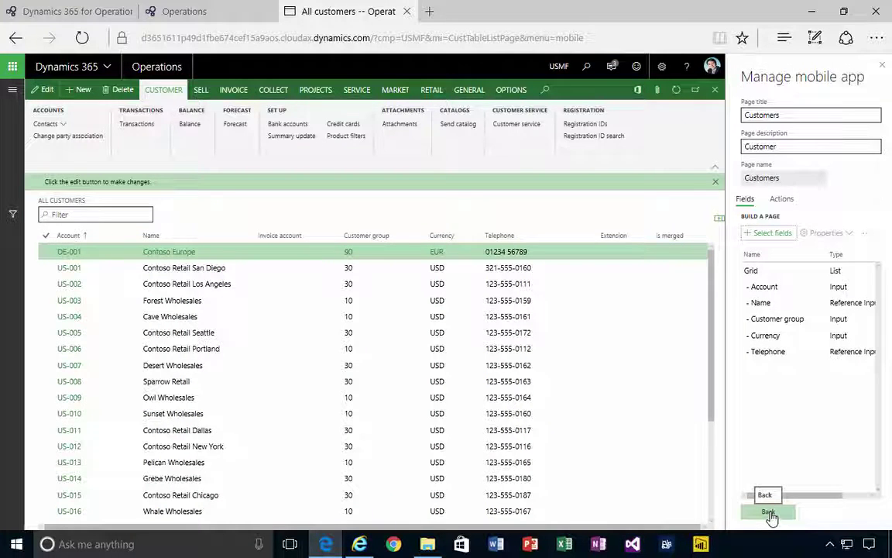
Save the Customers workspace, replacing the existing published version.
left_click(769, 514)
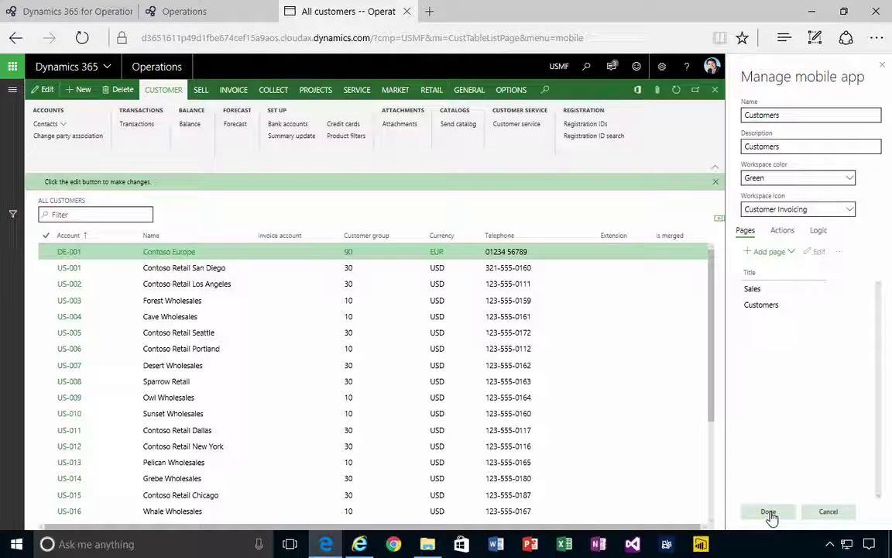
left_click(769, 514)
left_click(768, 512)
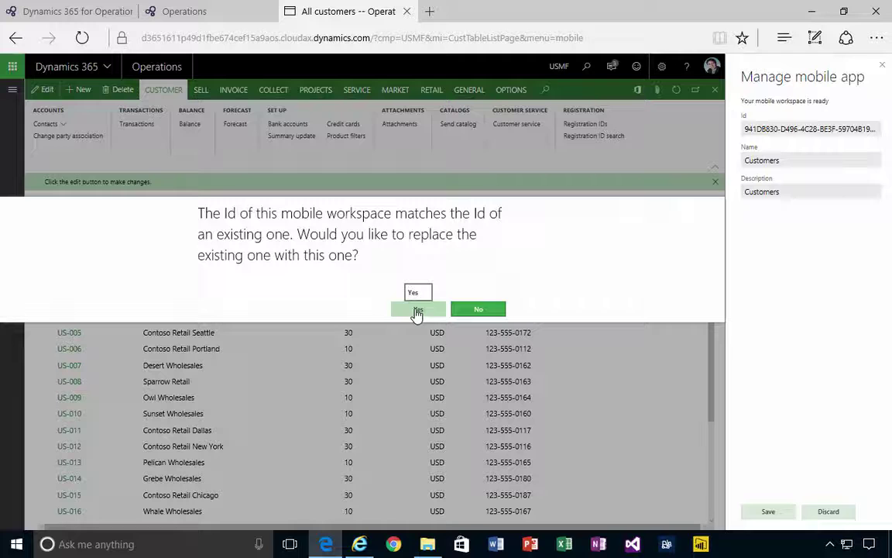
left_click(418, 310)
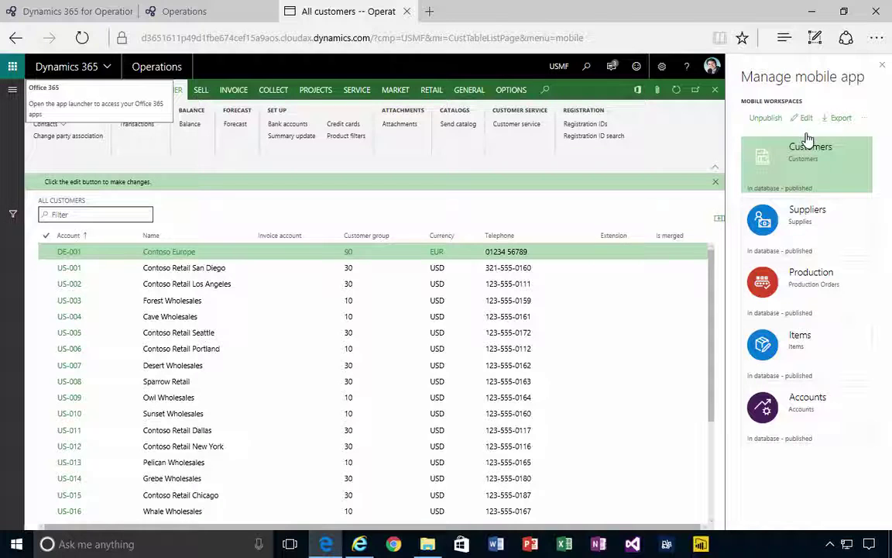
Add an action to the Customers workspace titled and described 'Create Customer'.
left_click(806, 118)
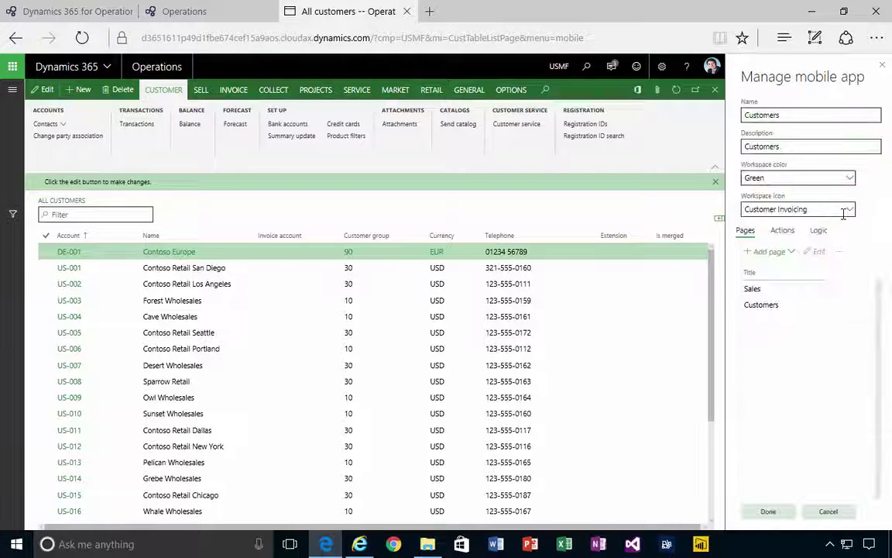
left_click(783, 233)
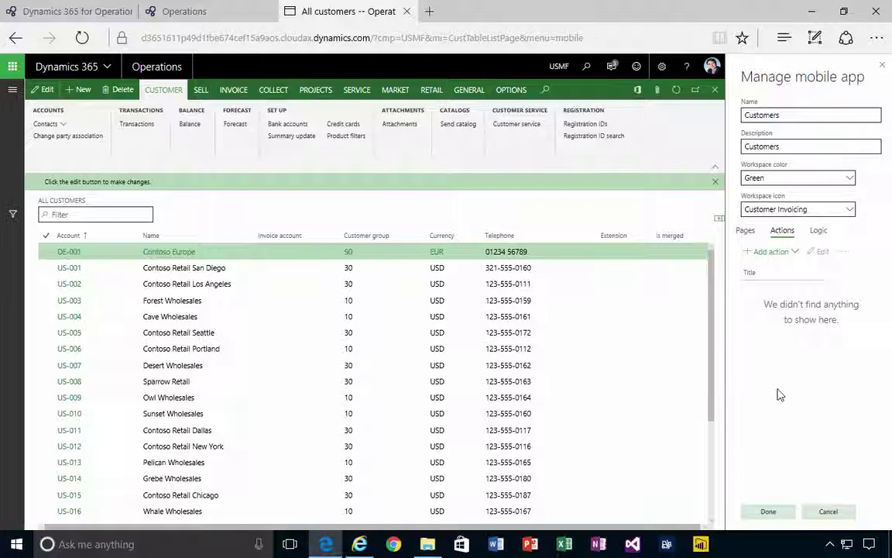
left_click(795, 254)
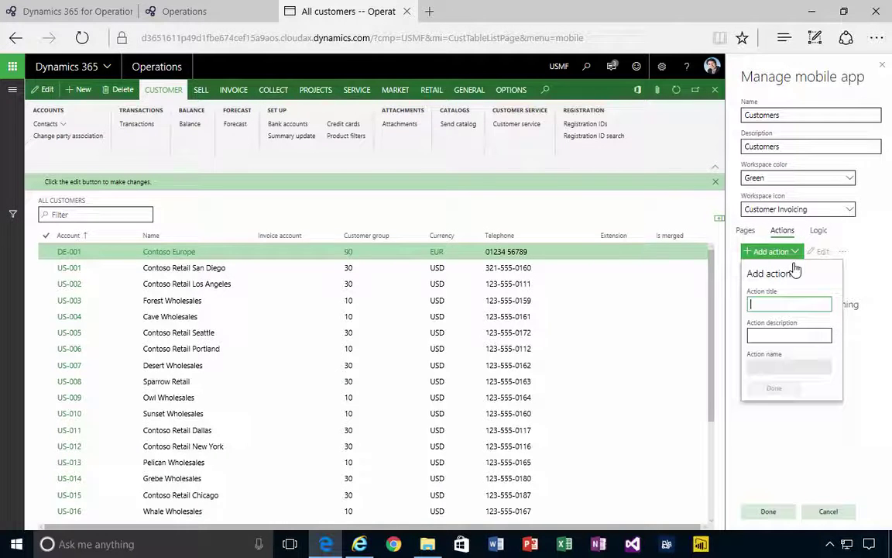
type("Create C")
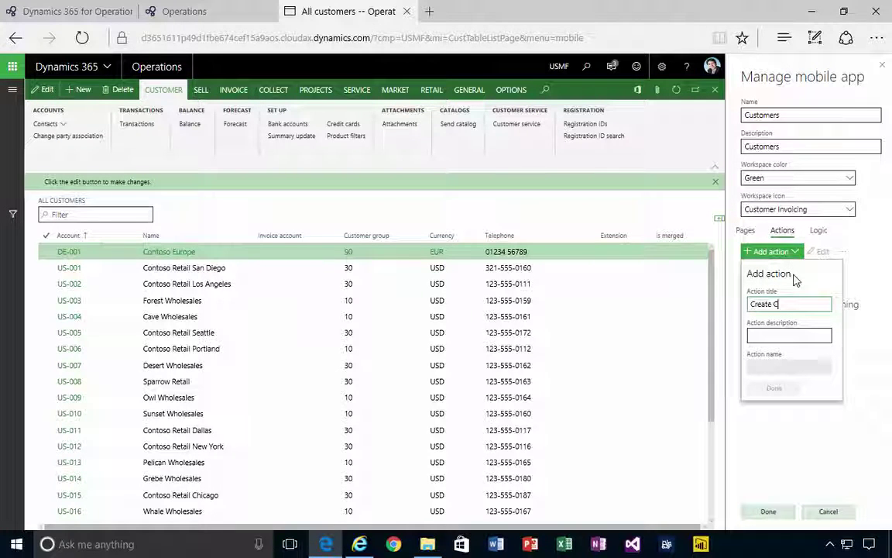
type("ustomer")
key("Tab")
type("Creat")
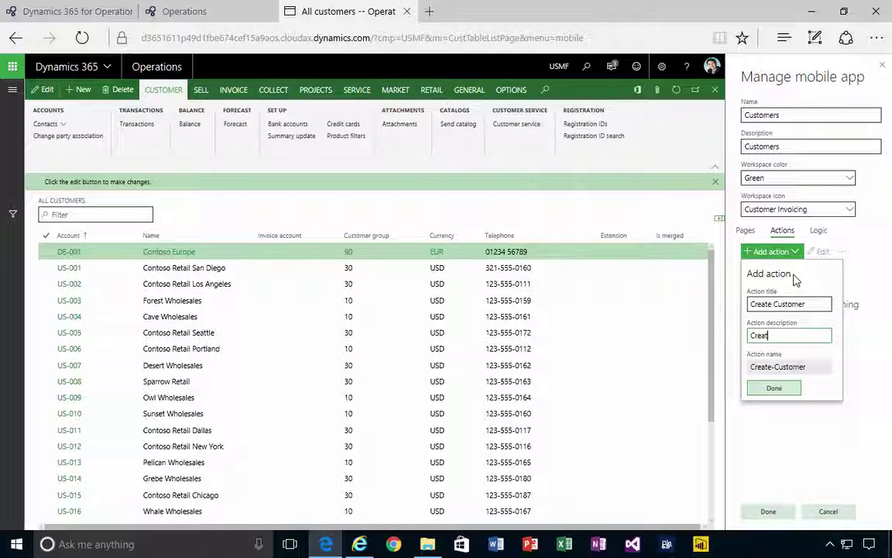
type("e Customer")
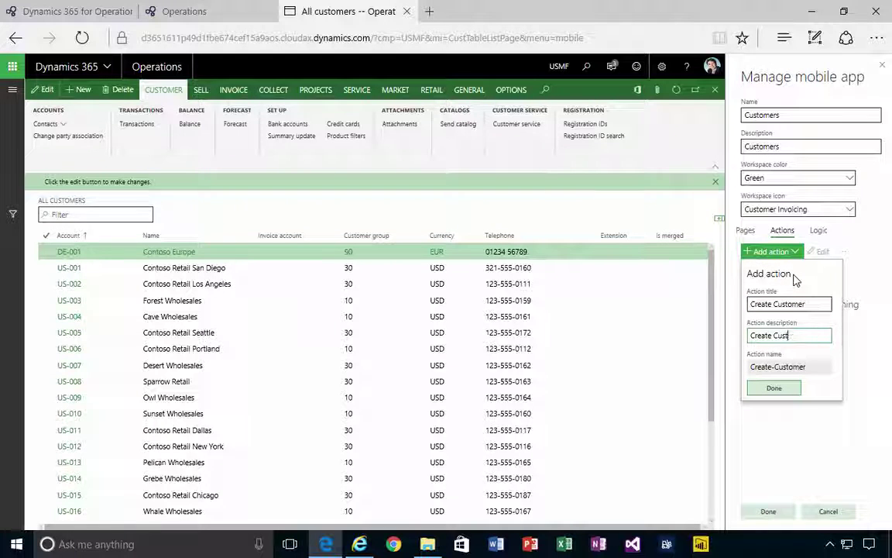
key("BackSpace")
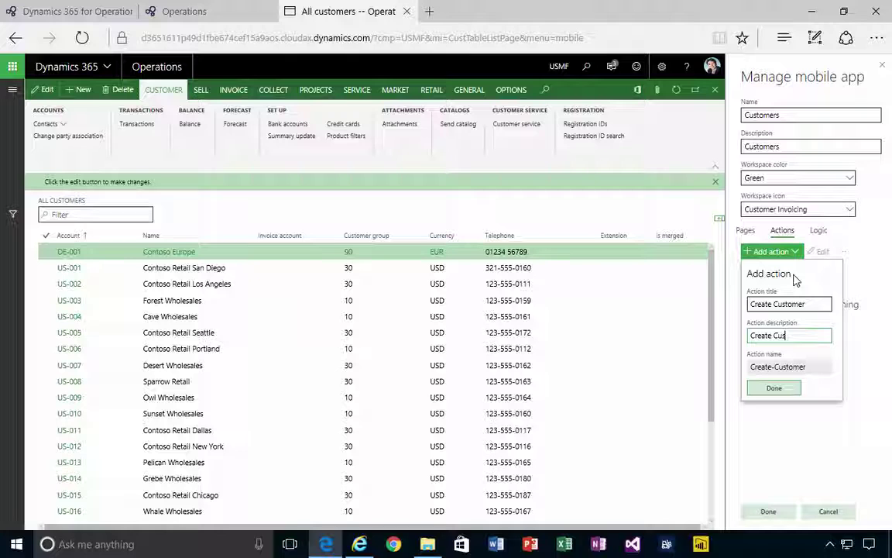
left_click(775, 388)
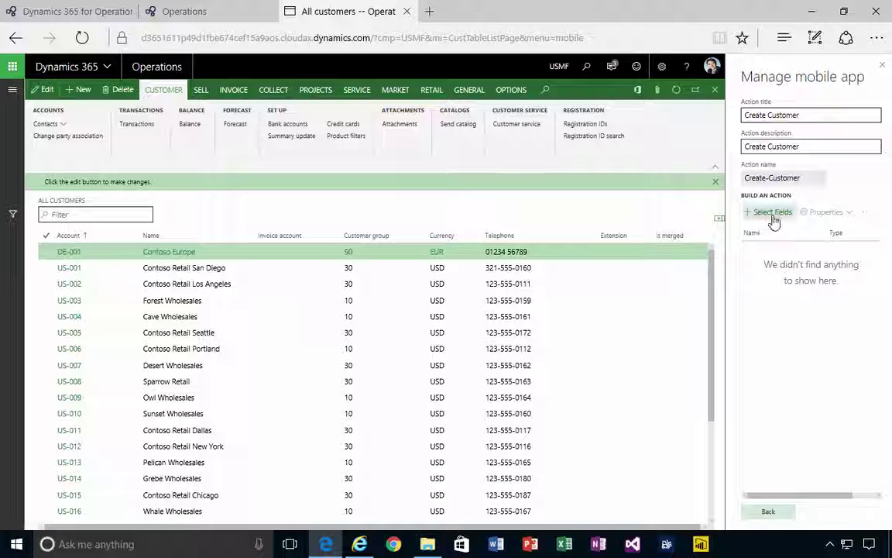
left_click(79, 93)
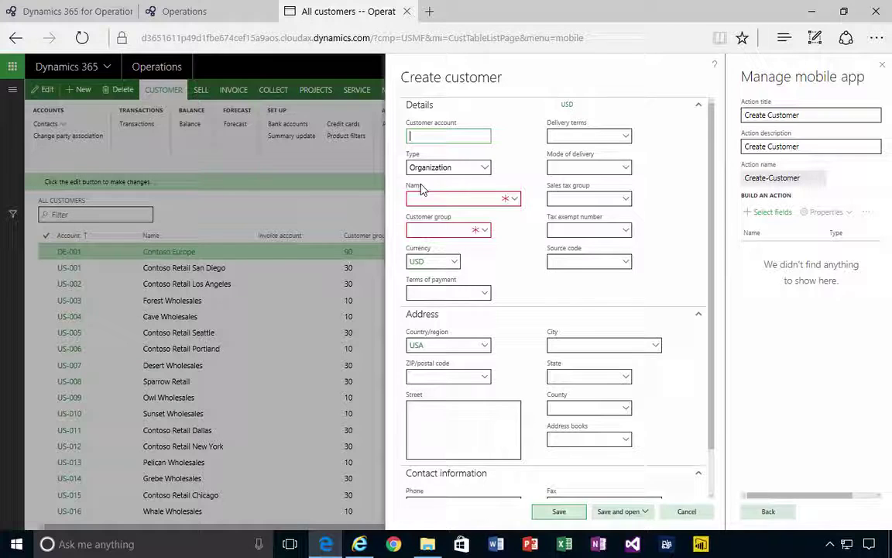
type("X")
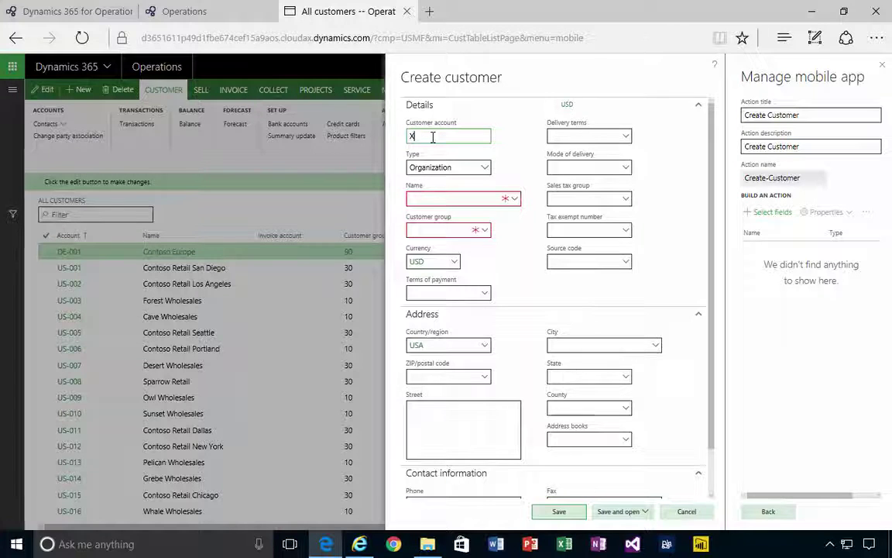
type("87")
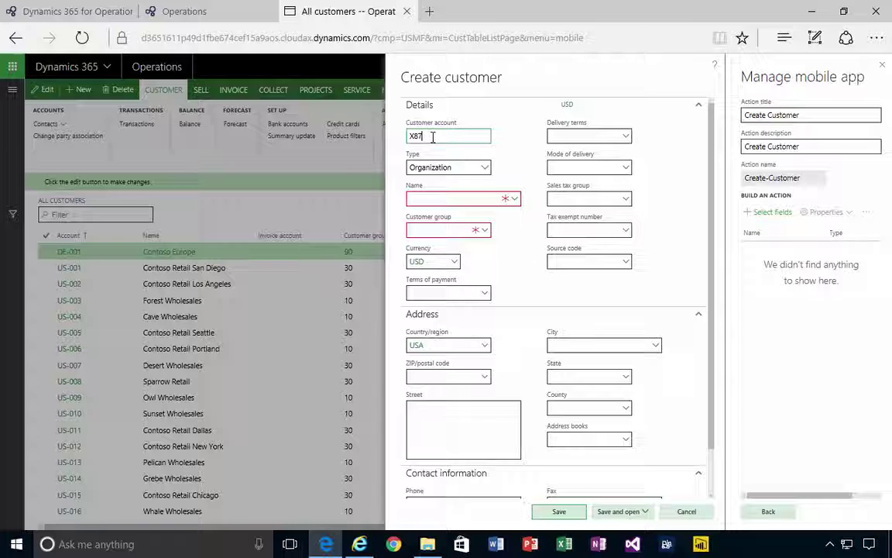
type("5")
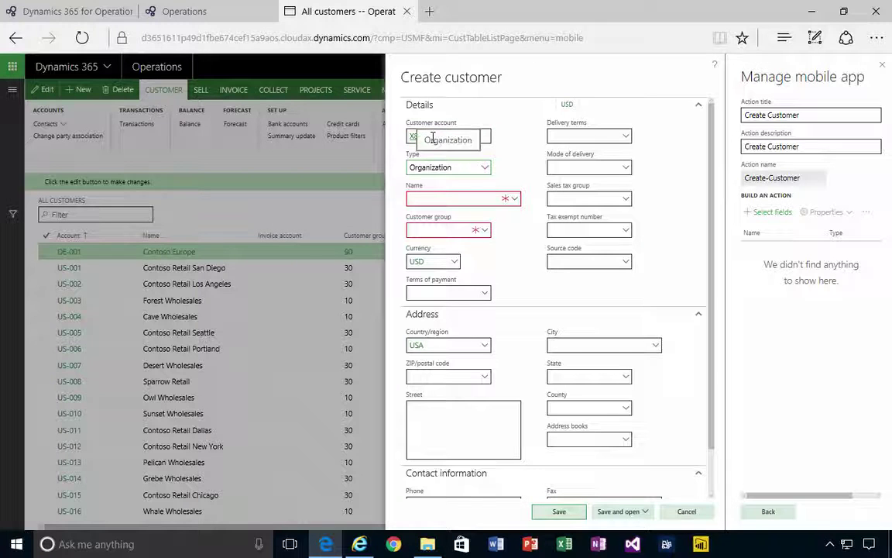
left_click(450, 197)
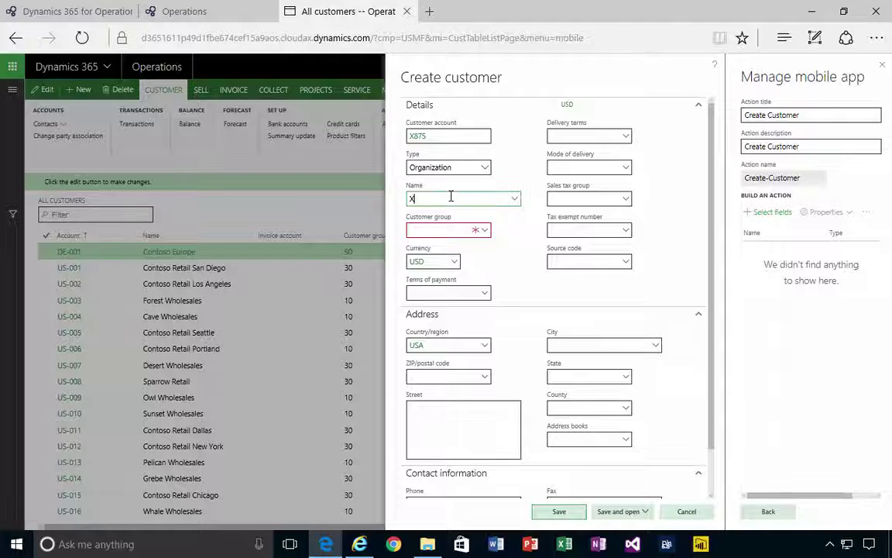
type("X875")
key("Tab")
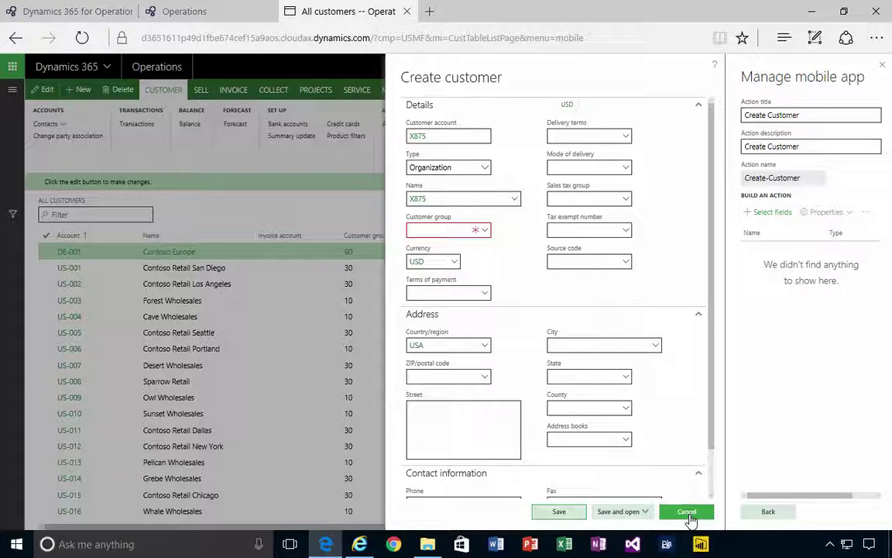
left_click(687, 511)
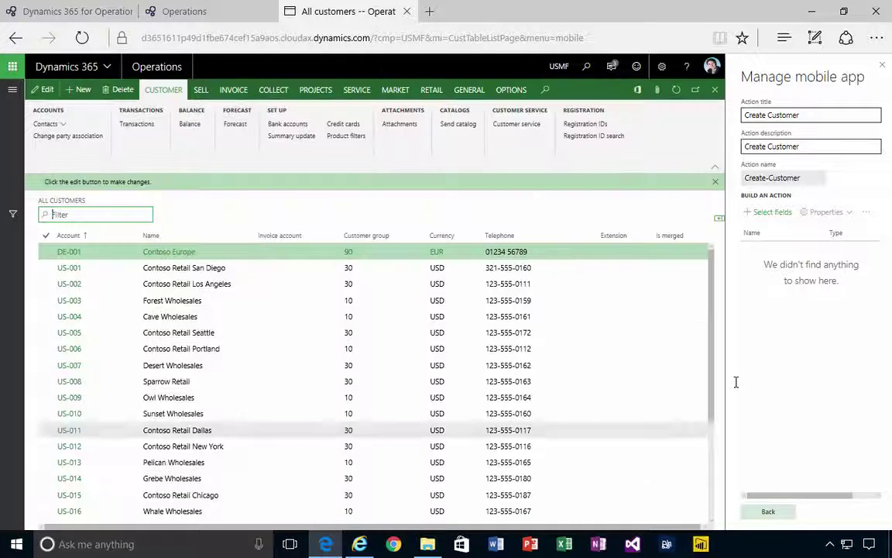
Start field recording and enter customer account X875, name X875 and customer group 10.
left_click(767, 213)
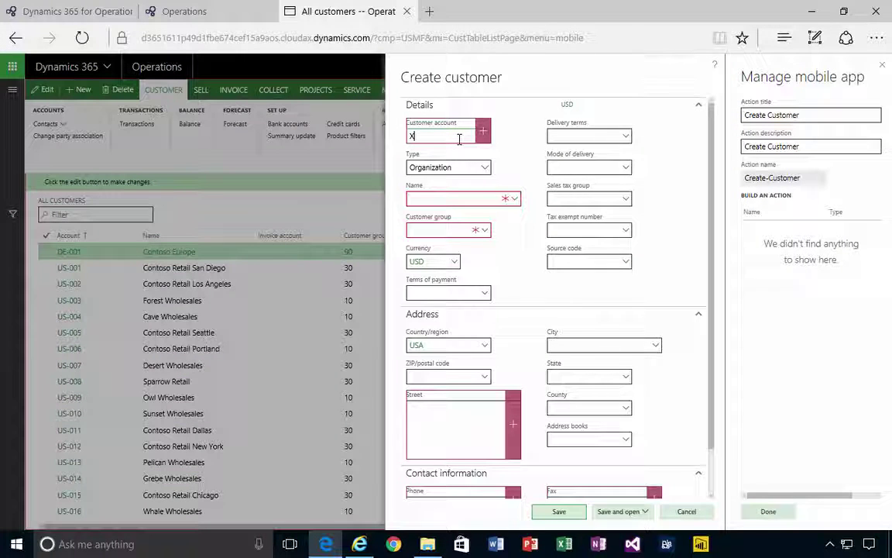
type("5")
key("Tab")
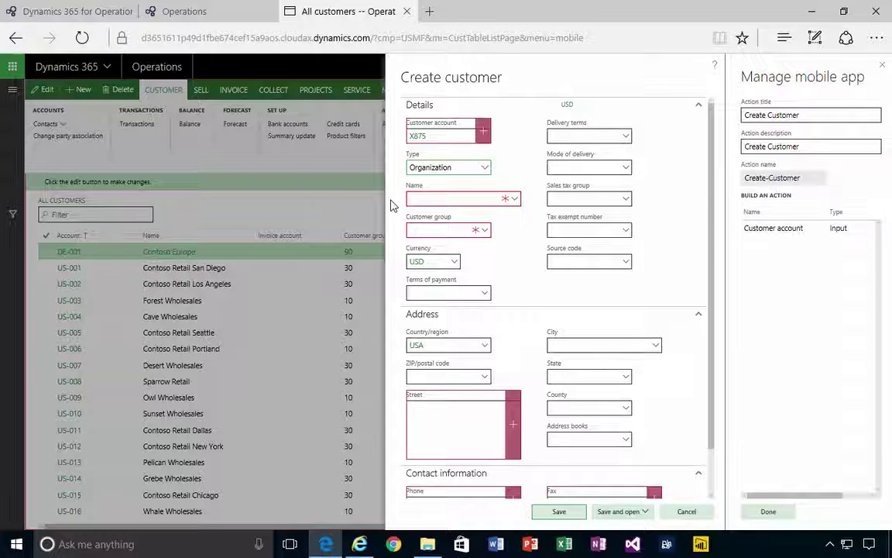
left_click(434, 198)
type("X875")
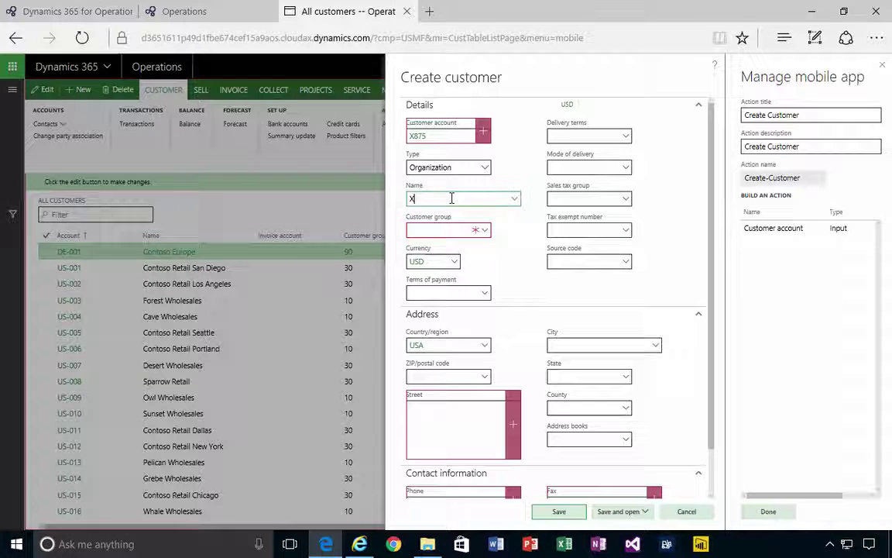
left_click(480, 230)
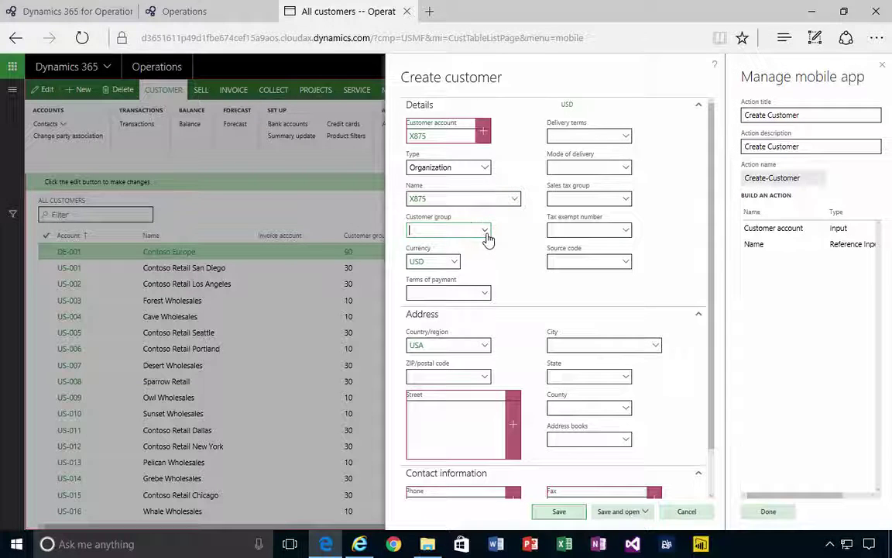
left_click(437, 229)
left_click(439, 261)
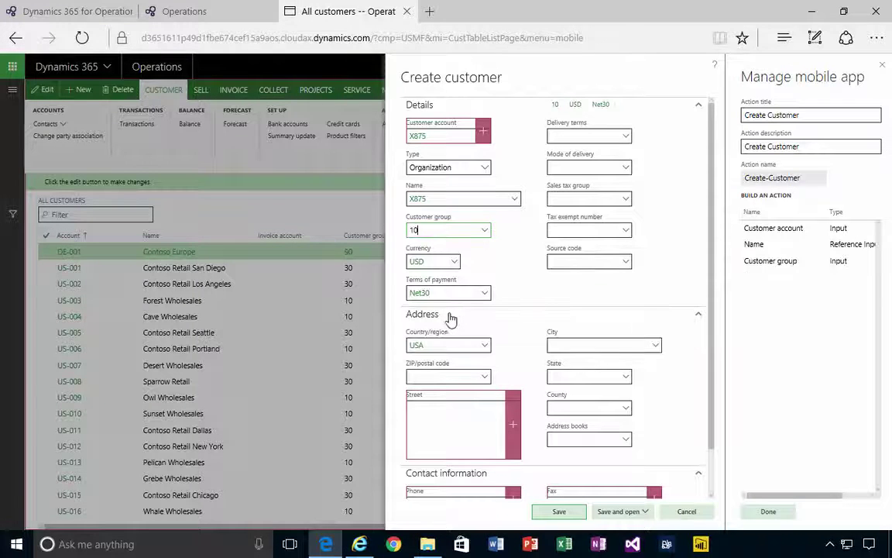
Enter ZIP 98052 and street 1000 Main Street, then save customer X875.
left_click(462, 376)
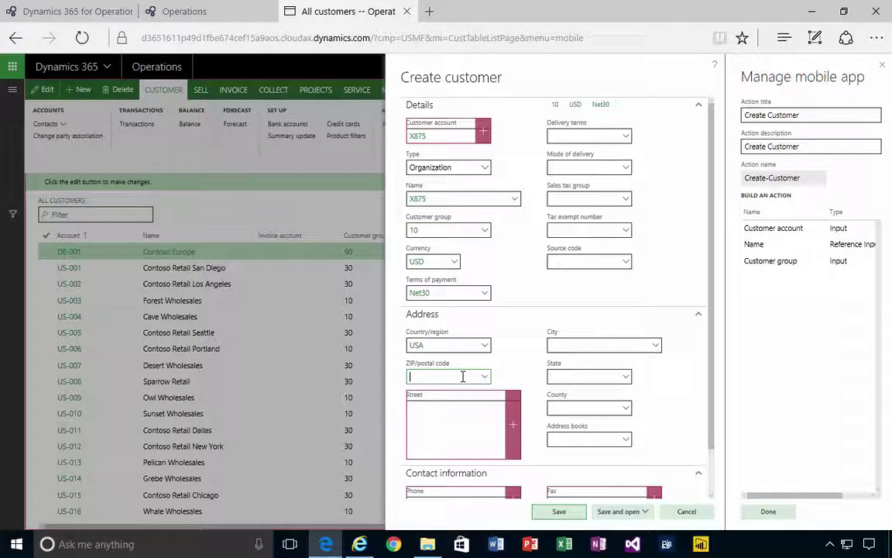
type("98052")
key("Tab")
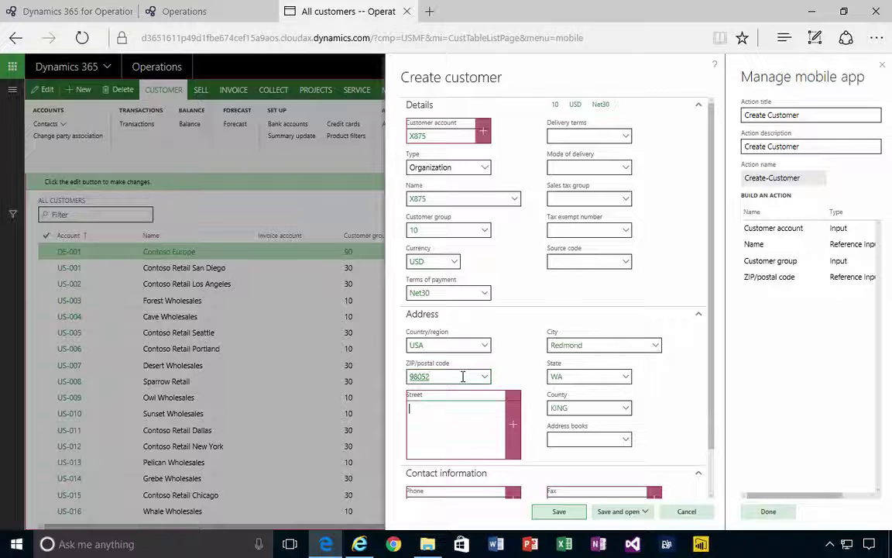
type("1000")
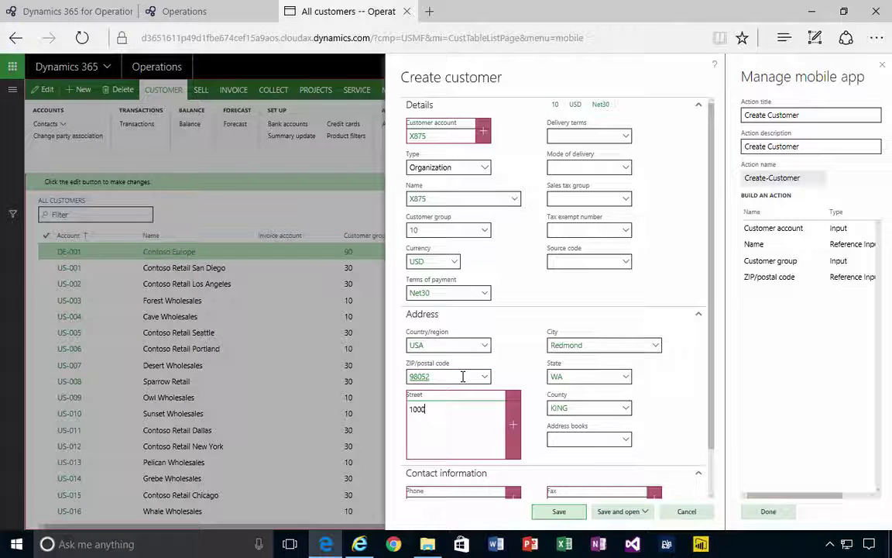
type(" Main STreet")
key("Tab")
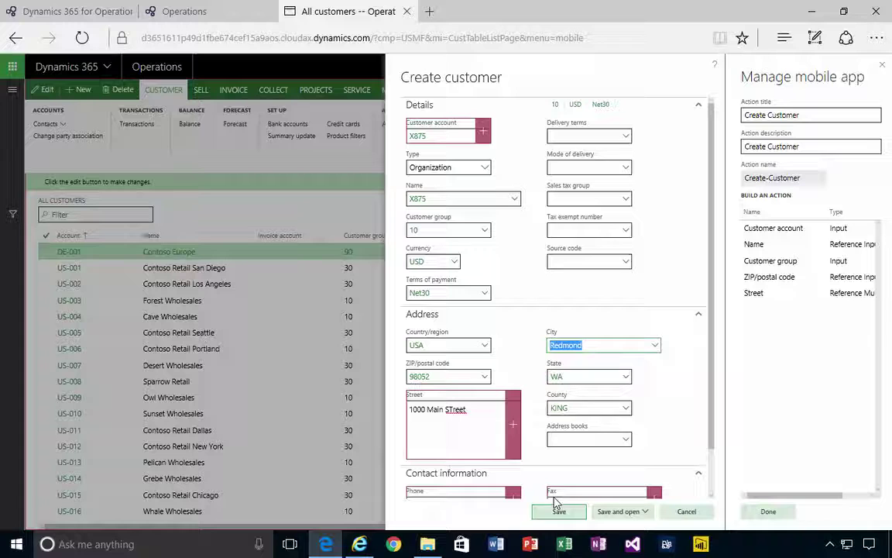
left_click(563, 514)
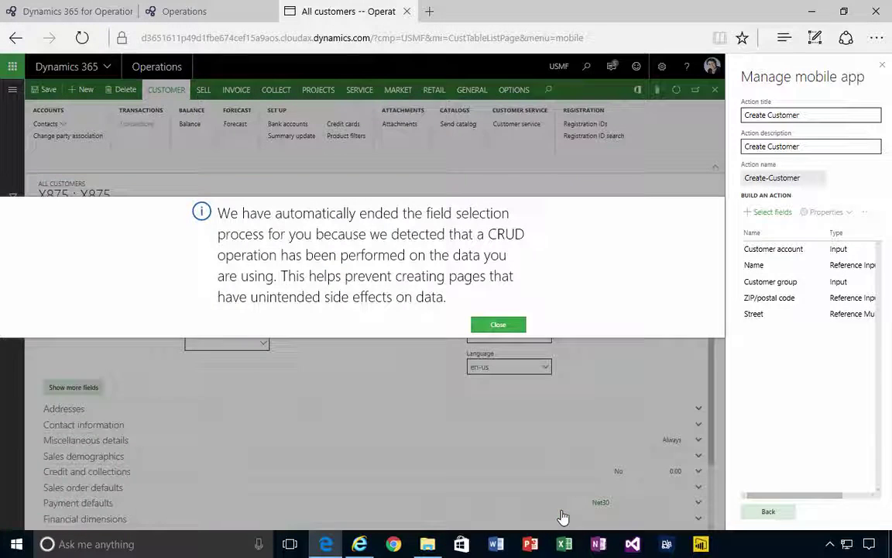
Dismiss the field-recording notice and return to the workspace's Actions list.
left_click(498, 326)
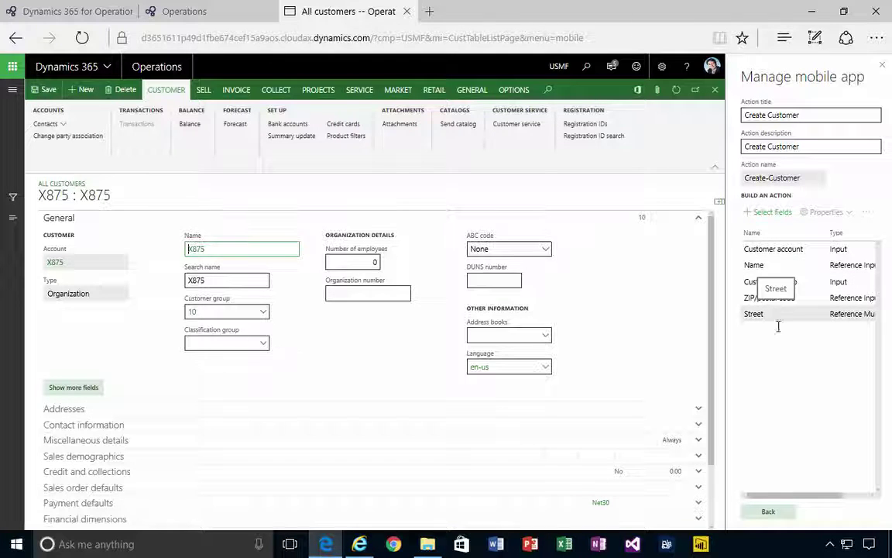
left_click(772, 511)
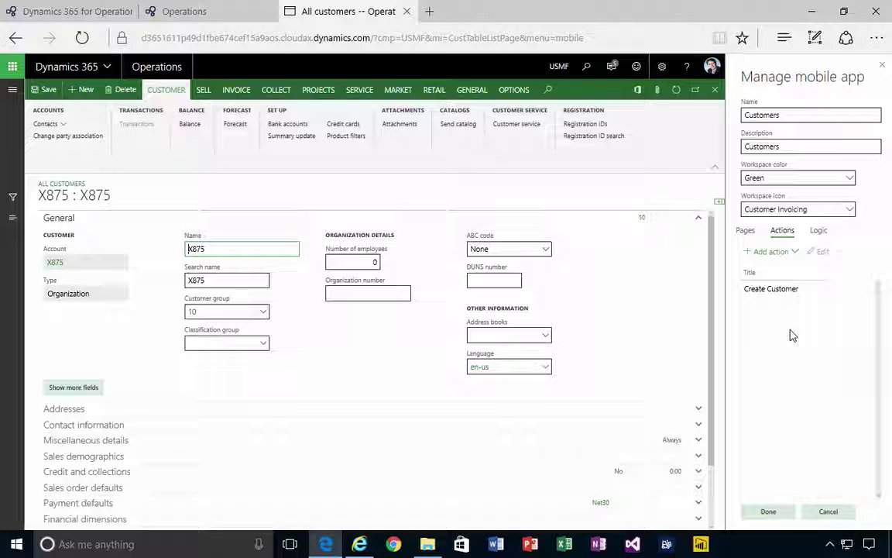
Finish editing, save the Customers workspace and confirm replacing the existing one.
left_click(770, 512)
left_click(779, 518)
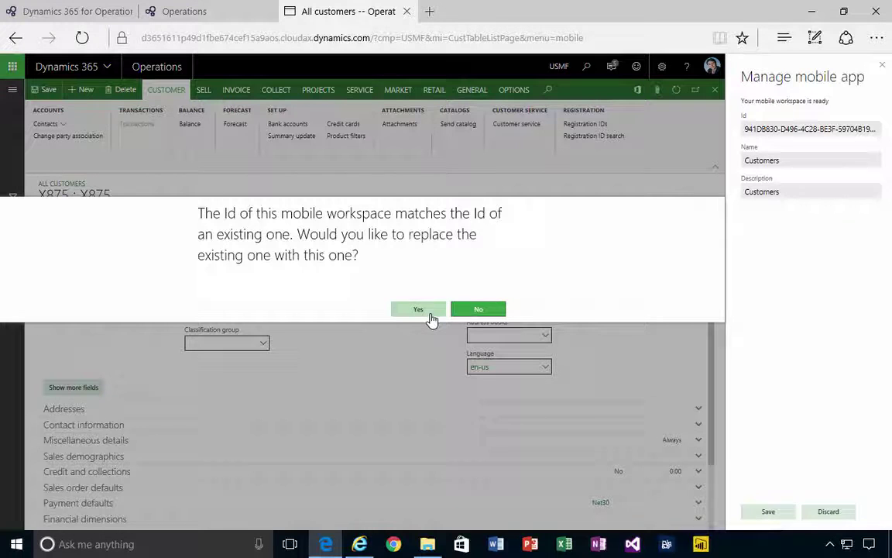
left_click(432, 319)
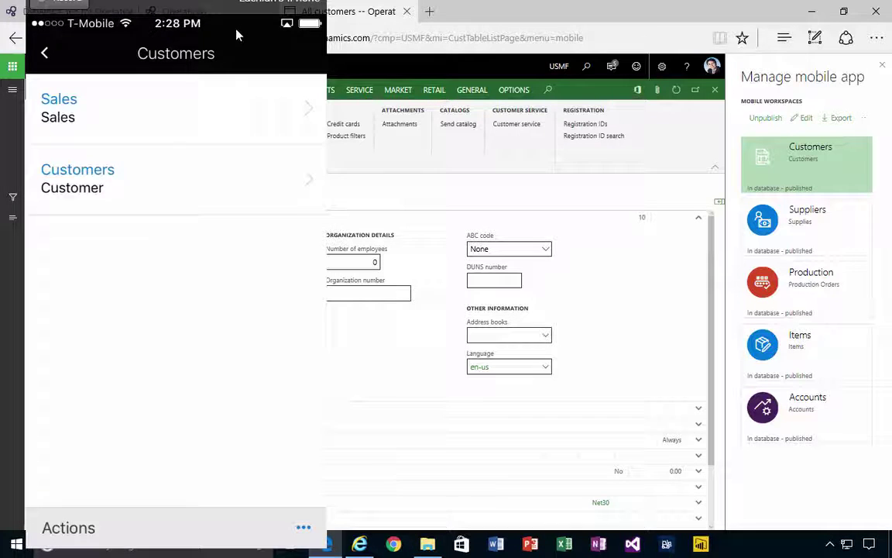
Move the phone mirror aside, close the X875 form, and filter the customer list by Z100.
left_click_drag(192, 34, 0, 35)
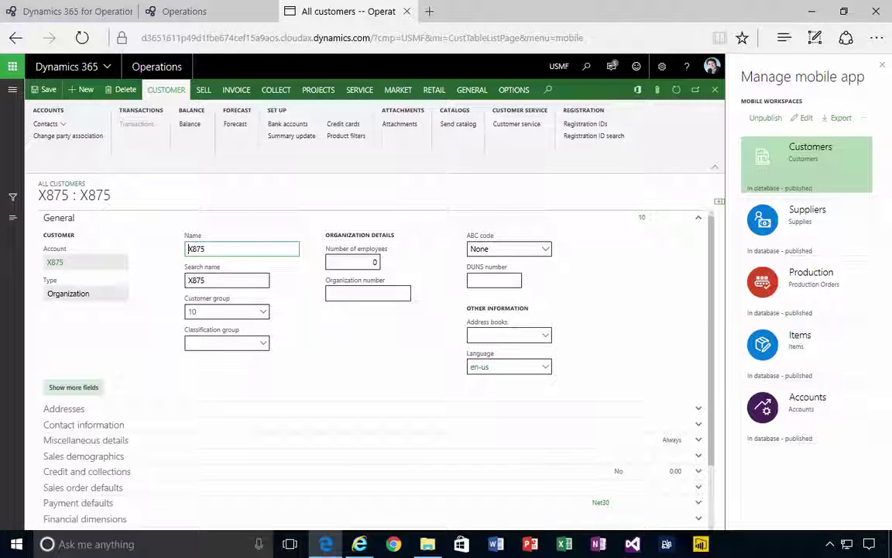
left_click(716, 90)
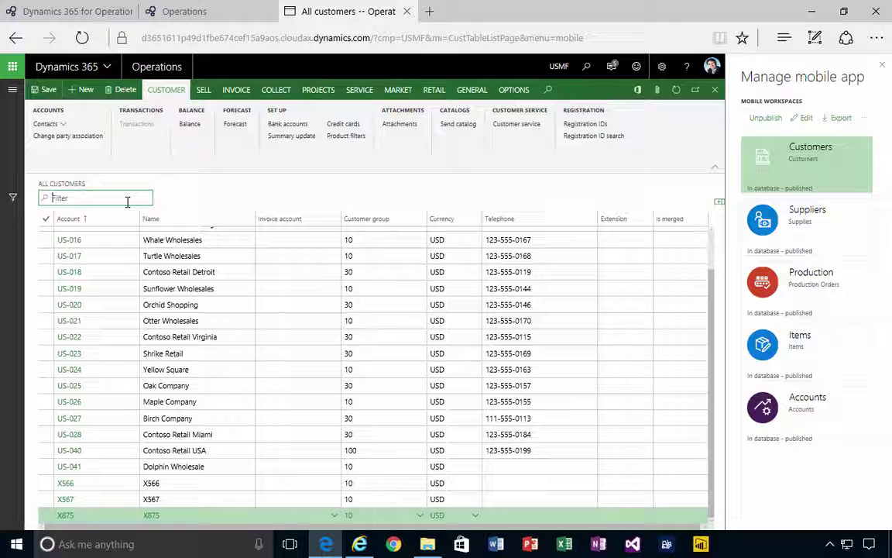
type("Z100")
key("Return")
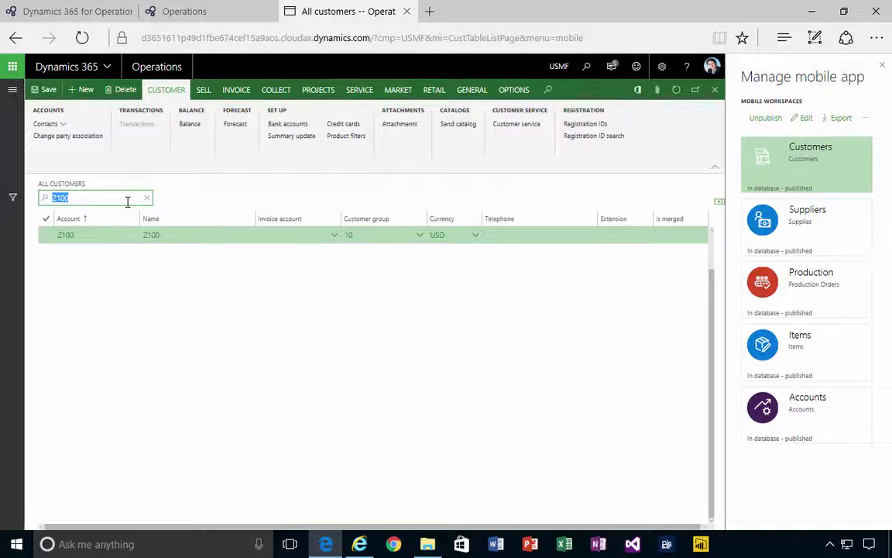